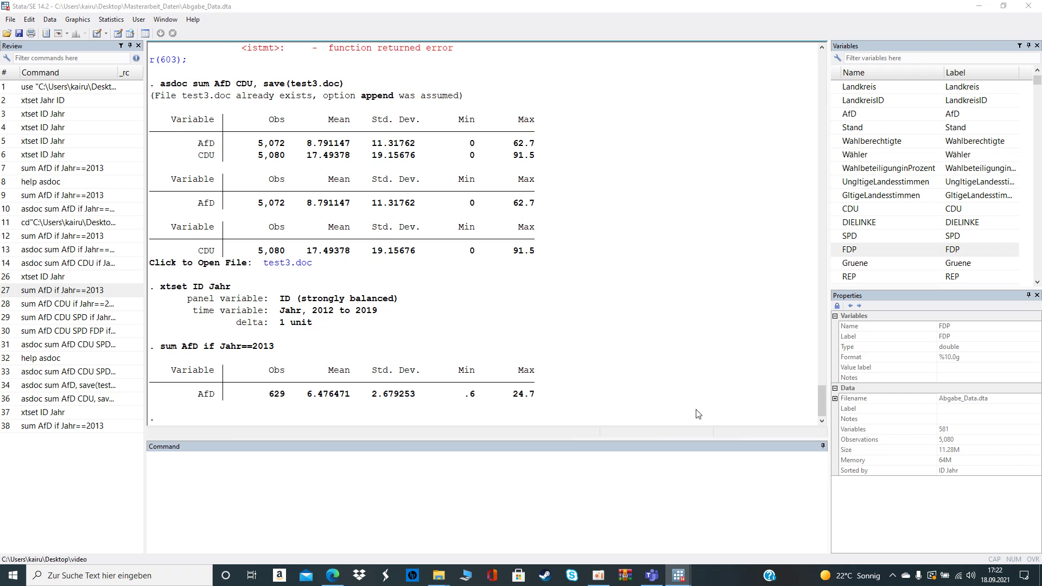
Step: Clear the leftover install command from the Command window
click(348, 463)
text(ssc install asdoc)
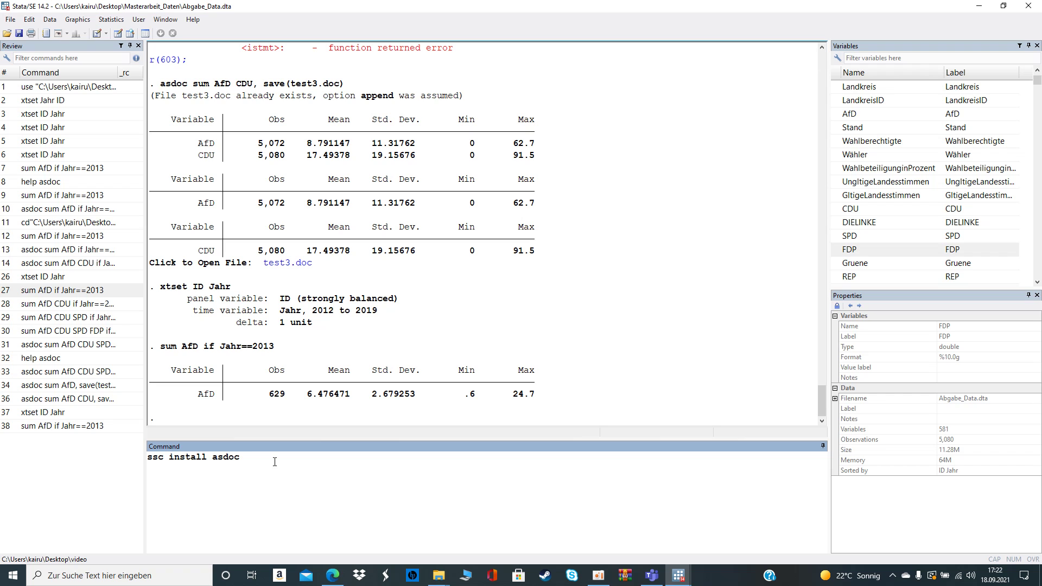
drag(272, 462, 144, 465)
key(BackSpace)
text(a)
text(sdoc)
Step: Run asdoc with the copied 'sum AfD if Jahr==2013' command to export the 2013 AfD statistics
click(163, 355)
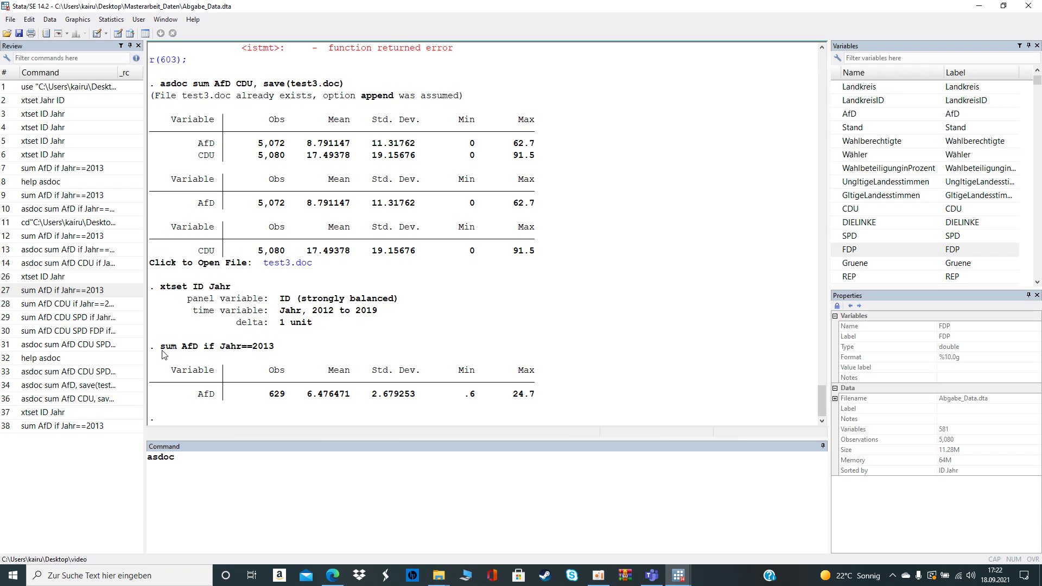
drag(162, 355, 276, 350)
key(ctrl+c)
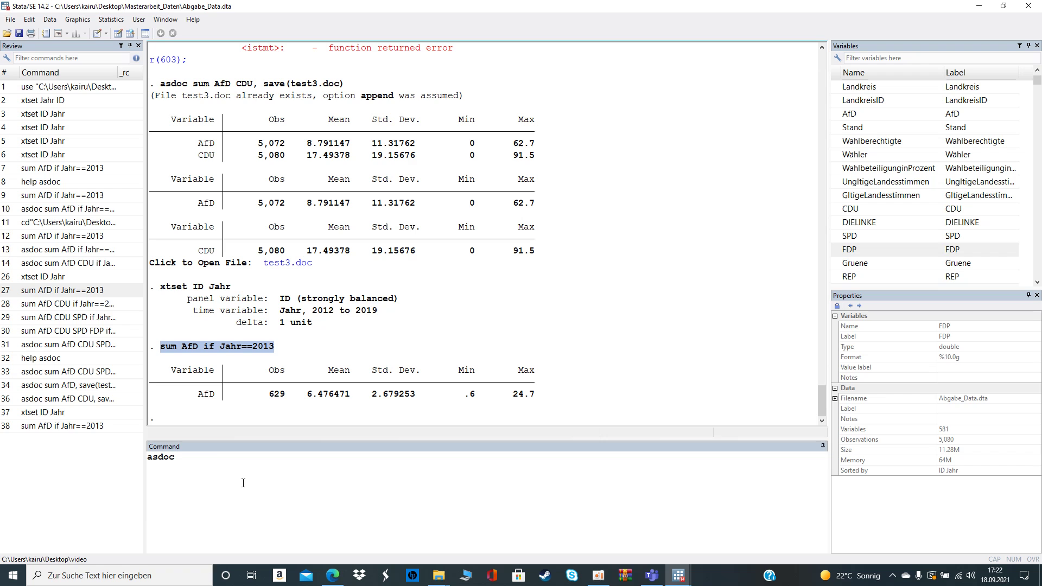
click(242, 483)
key(ctrl+v)
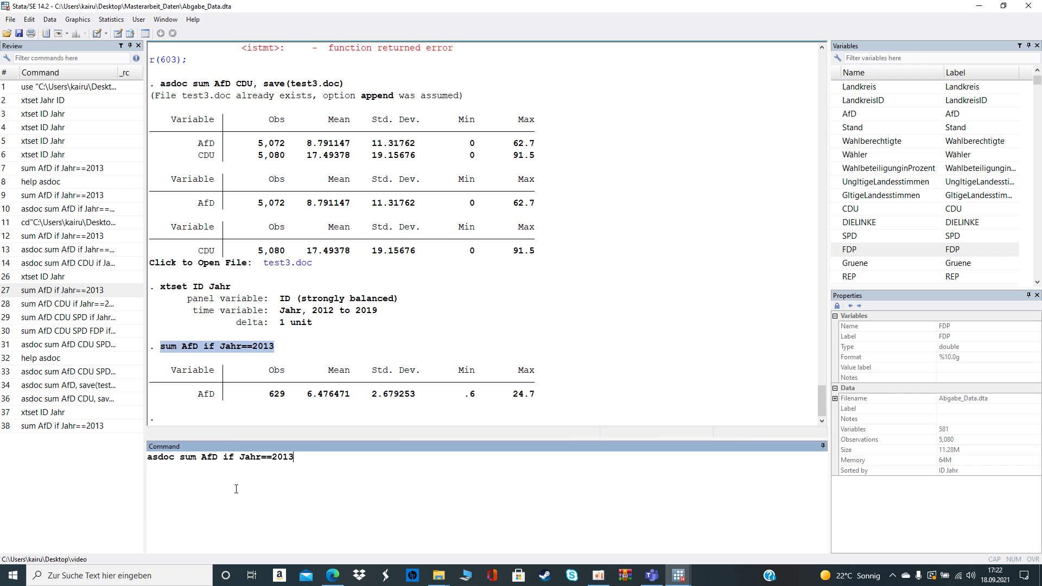
key(Return)
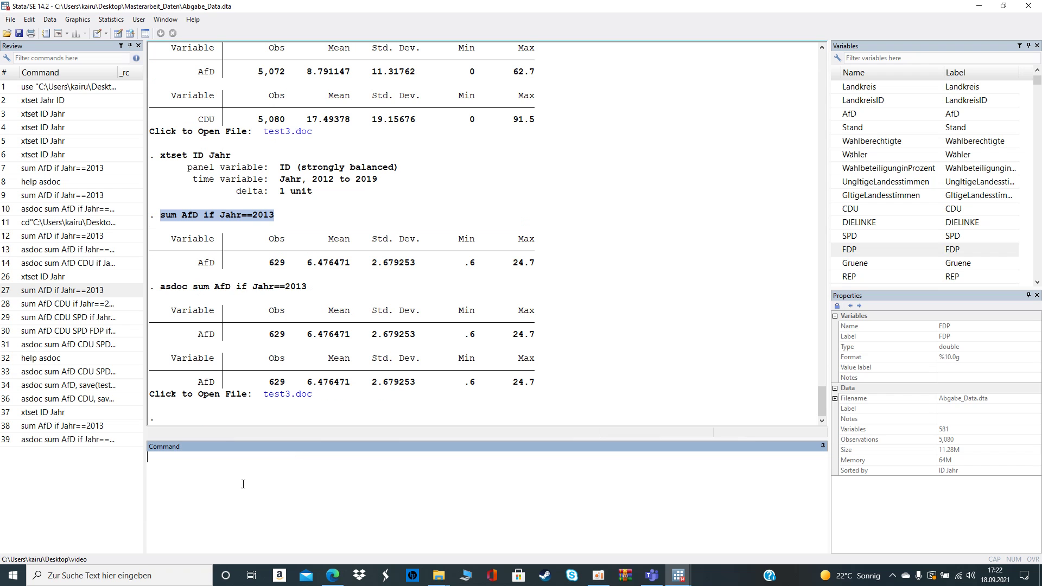
Step: Open test3.doc in Word to check the AfD Descriptive Statistics table, then minimize Word
click(297, 395)
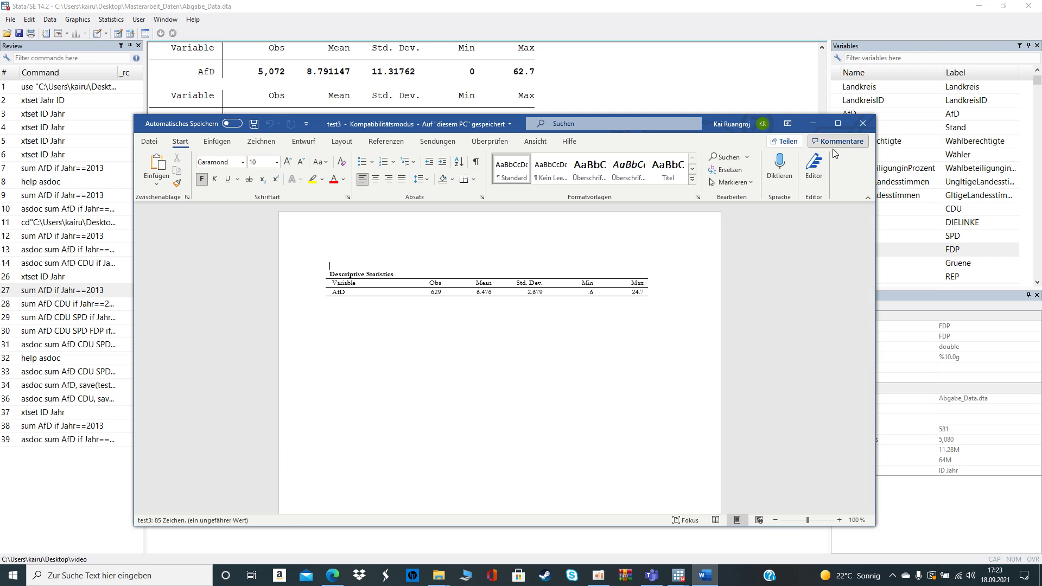
click(815, 126)
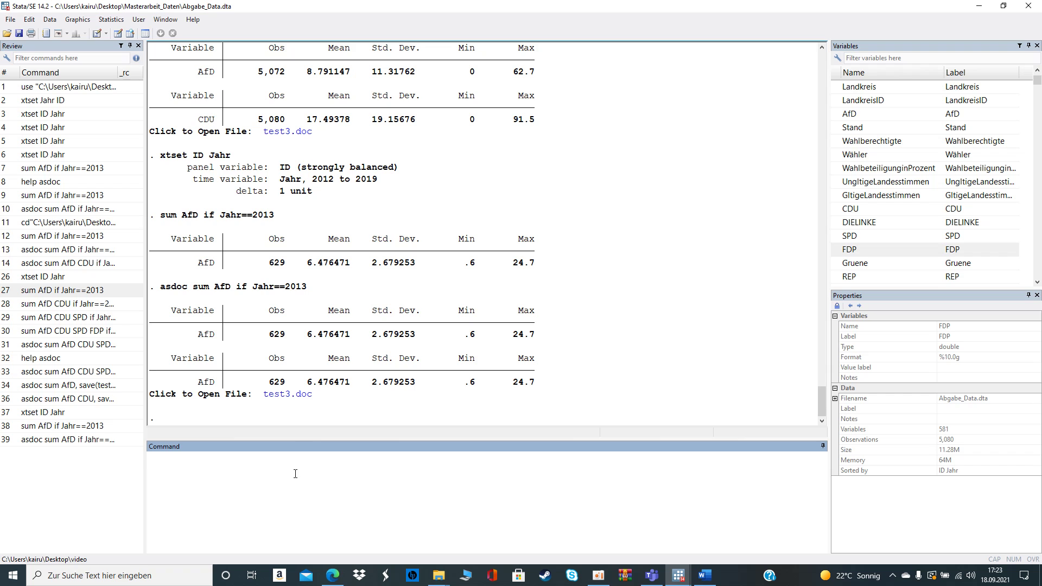
text(as)
text(doc )
text(sum AfD )
text(CDU)
Step: Run 'asdoc sum AfD CDU', which shows the tables but cannot open test3.doc
key(Return)
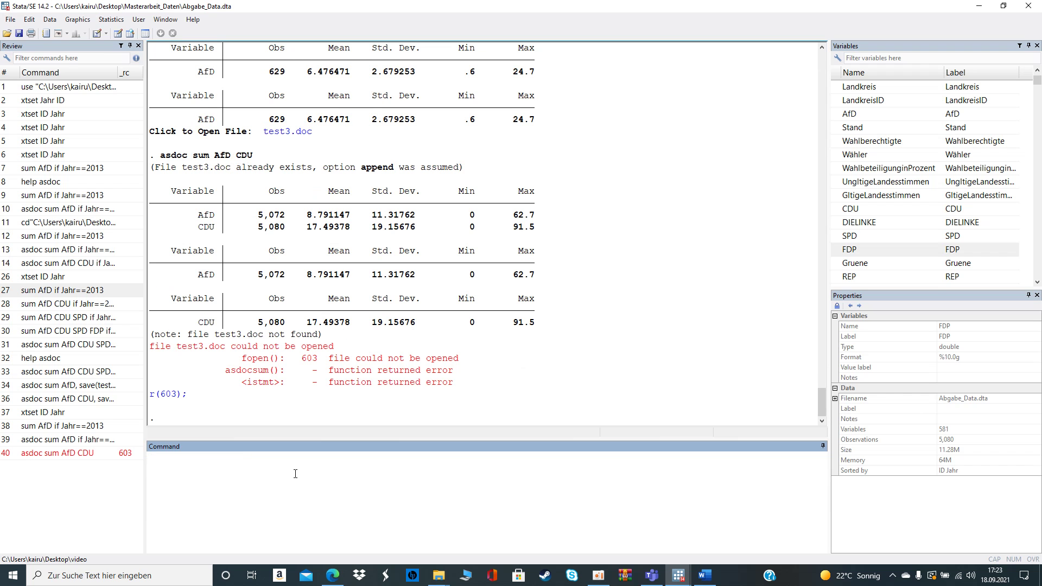
Step: Glance at test3 in Word, then rerun the recalled 'asdoc sum AfD CDU' in Stata
click(705, 576)
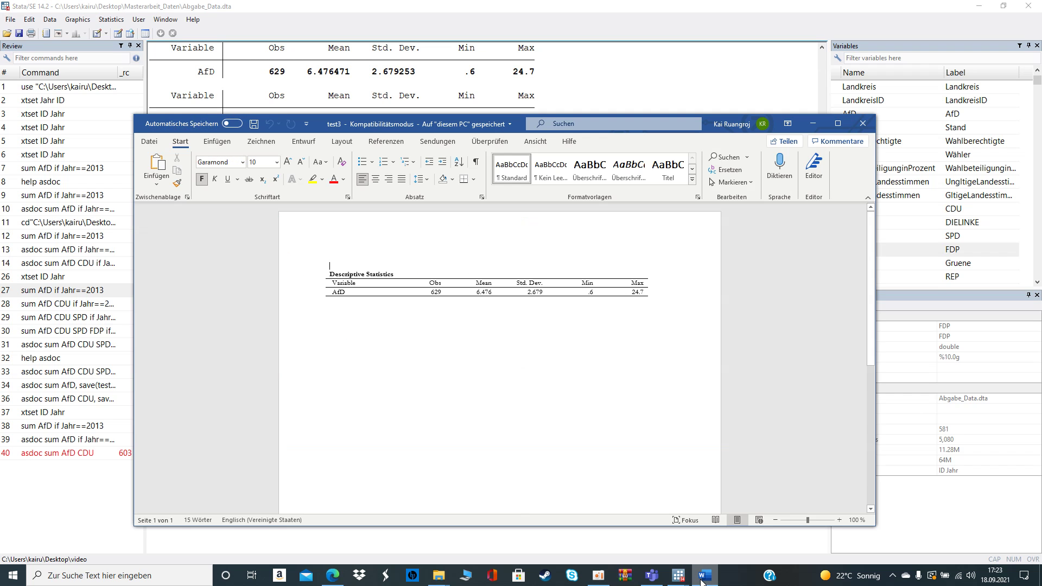
click(863, 122)
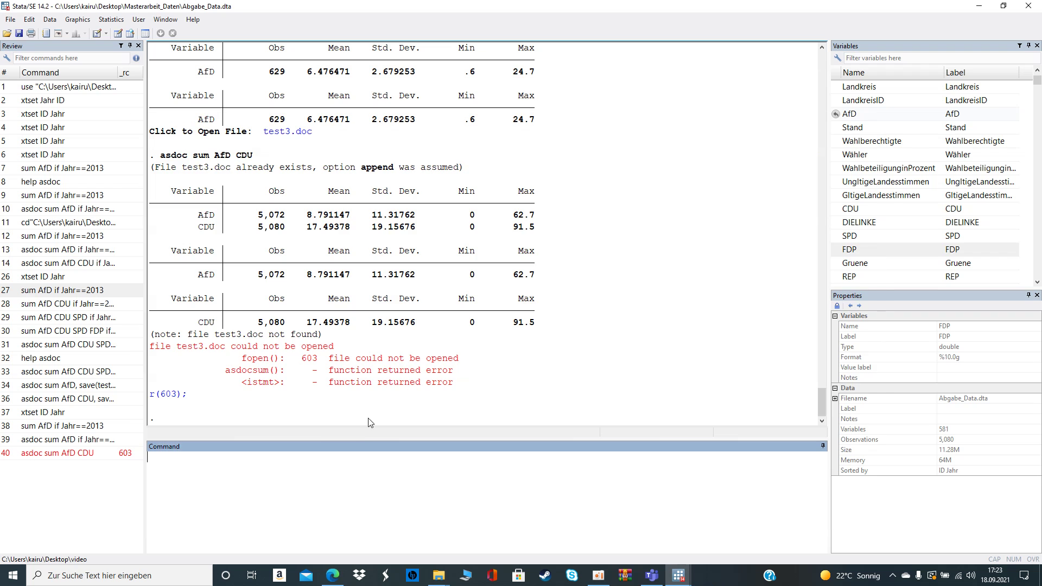
key(Page_Up)
key(Return)
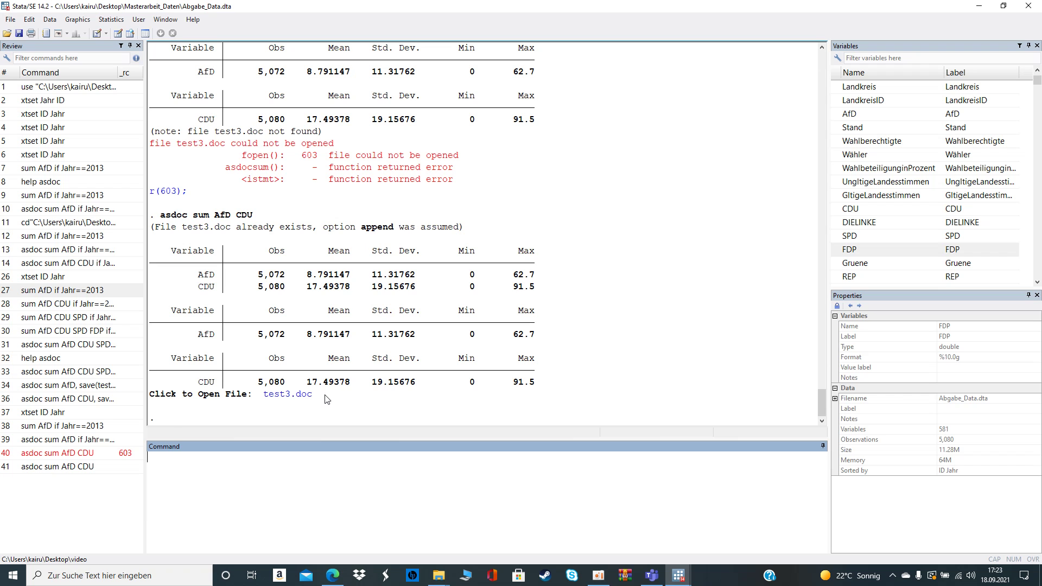
click(300, 397)
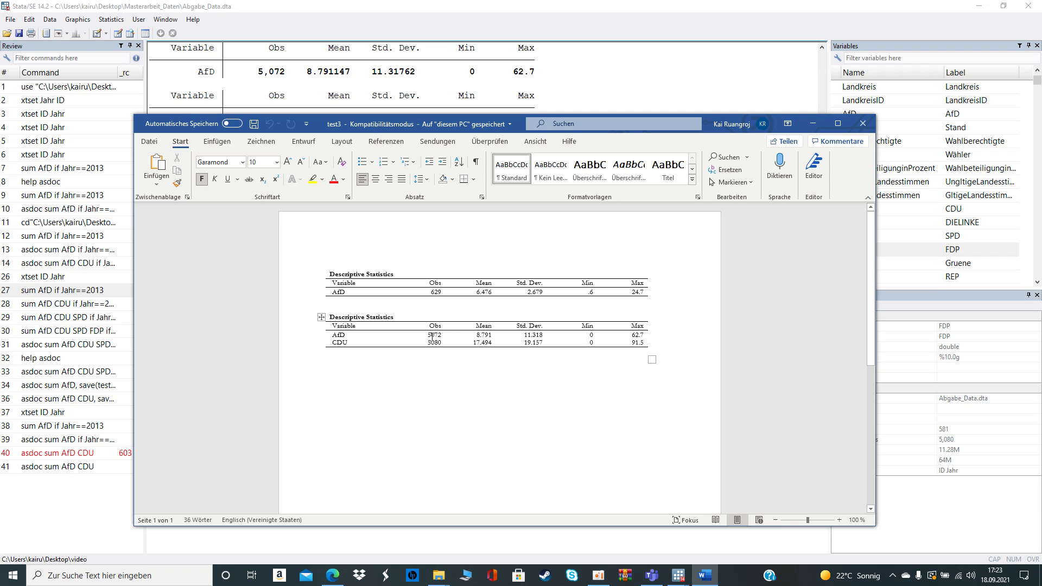
click(811, 131)
click(813, 124)
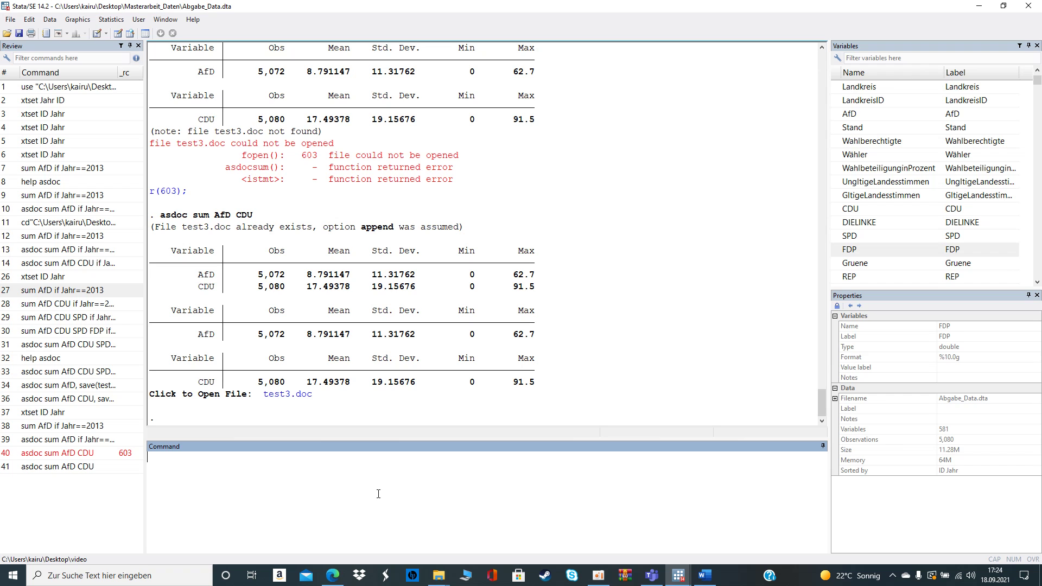
Step: Rerun 'asdoc sum AfD CDU' with save(test1.doc) to create the new document
key(Page_Up)
text(save)
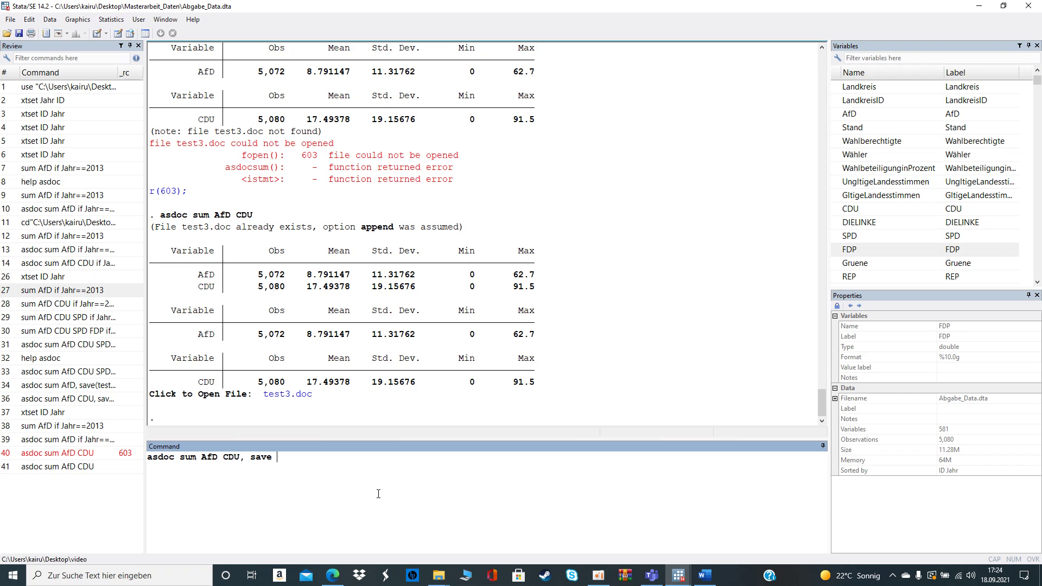
text(()
text(test1)
text(.doc))
key(Return)
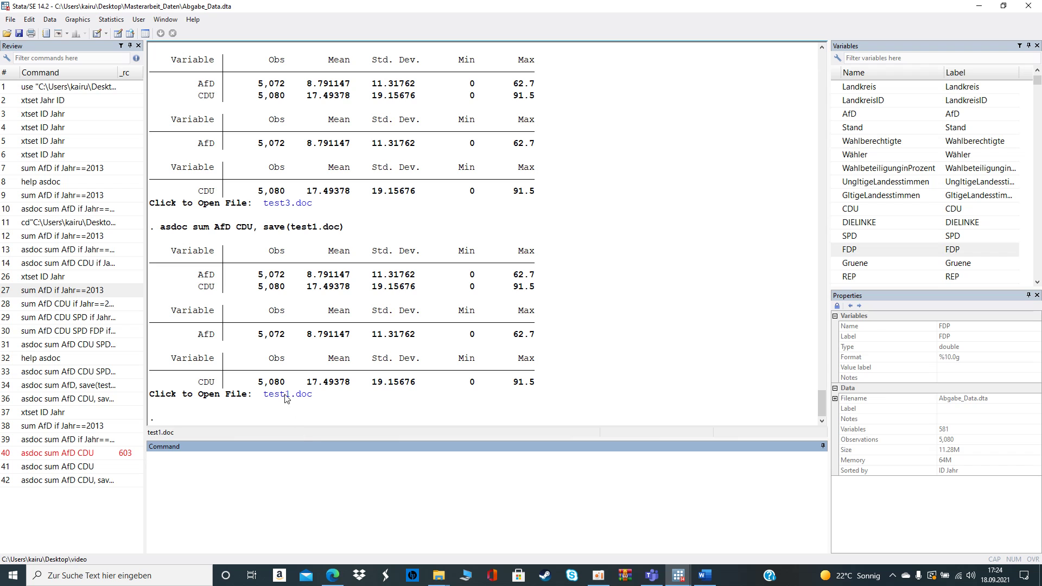
click(283, 395)
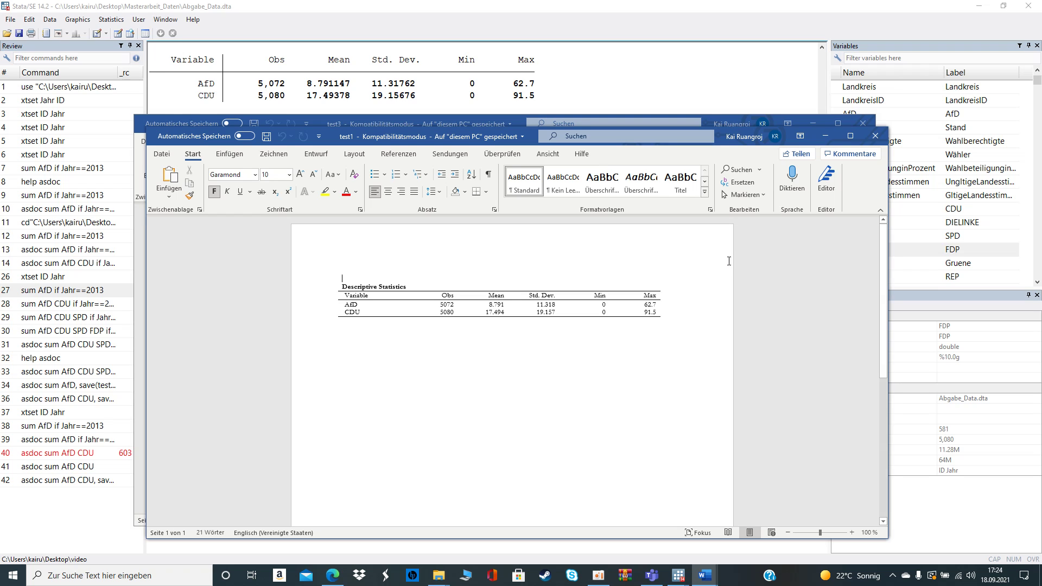
click(825, 136)
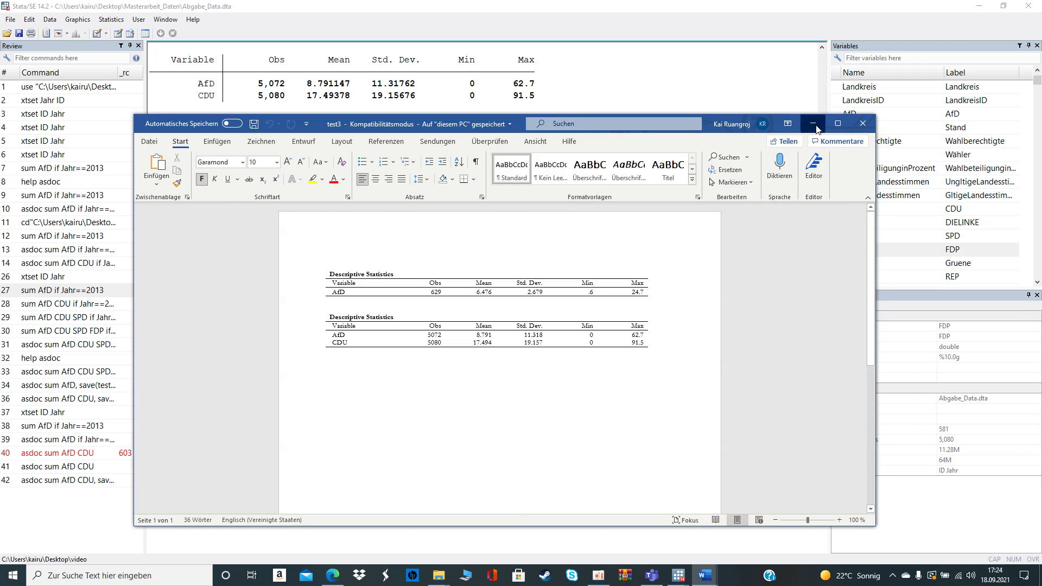
click(813, 124)
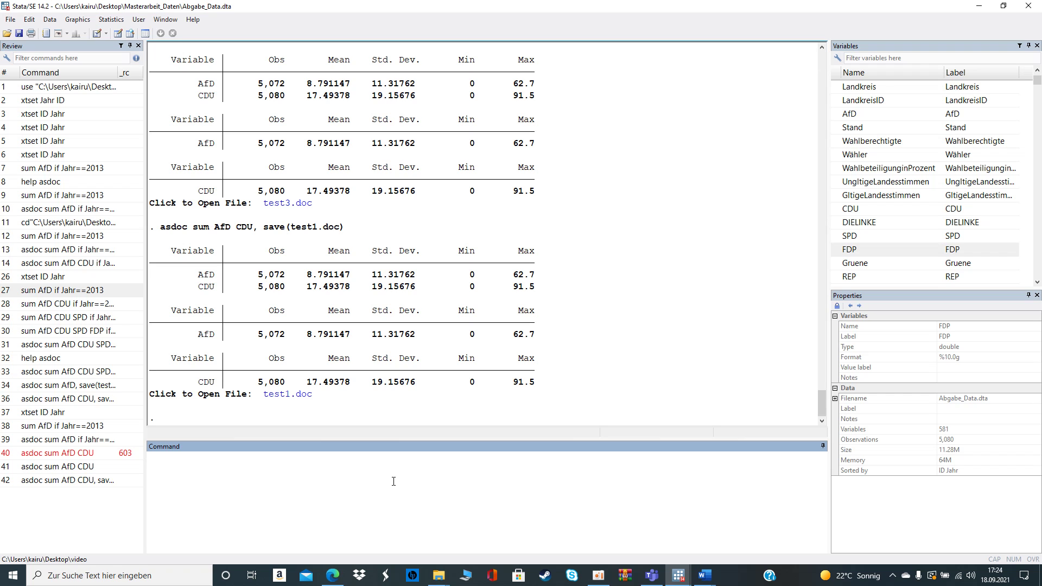
text(he)
text(lp asdoc)
key(Return)
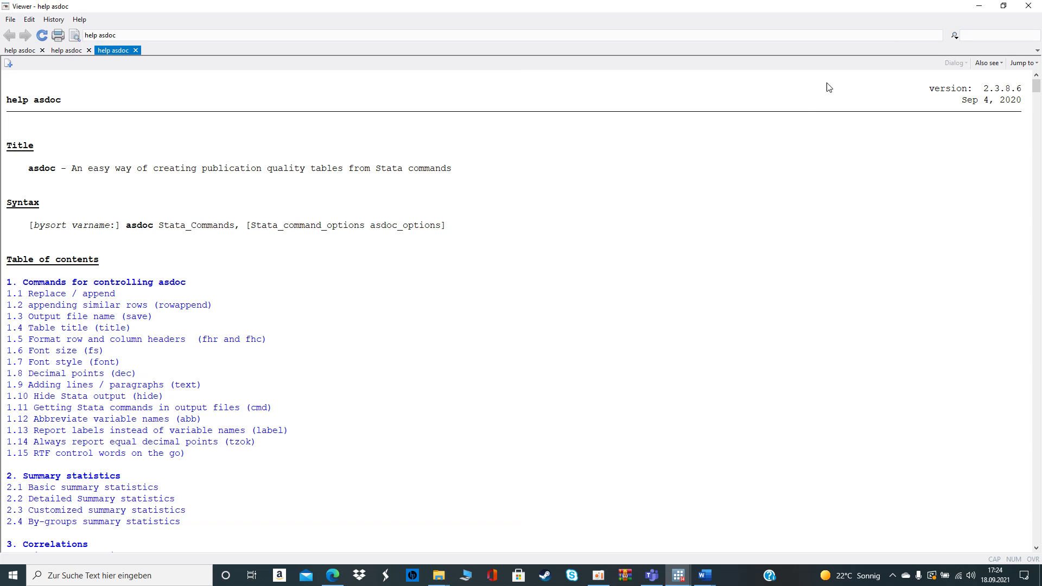
click(979, 10)
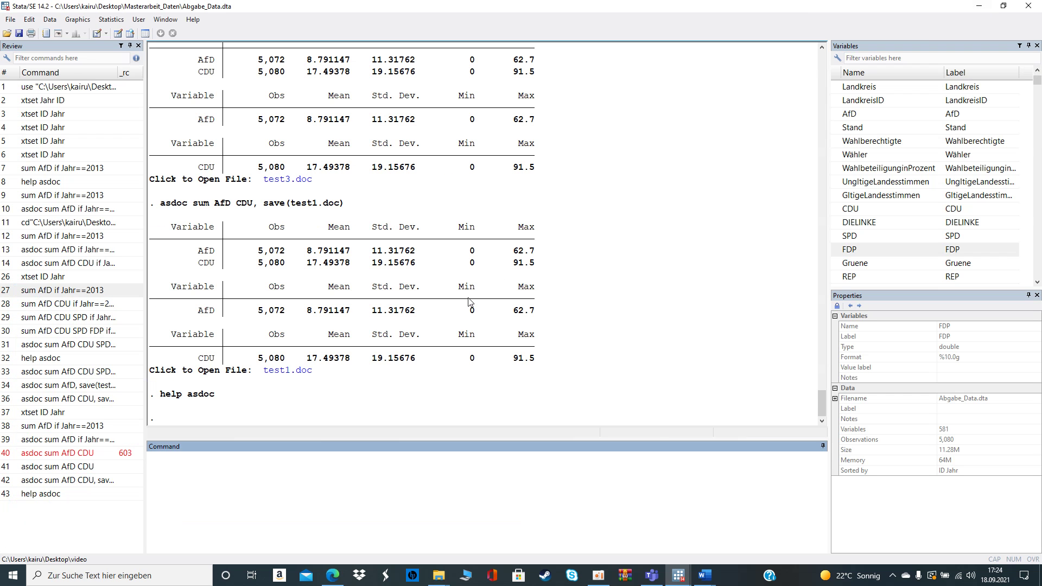